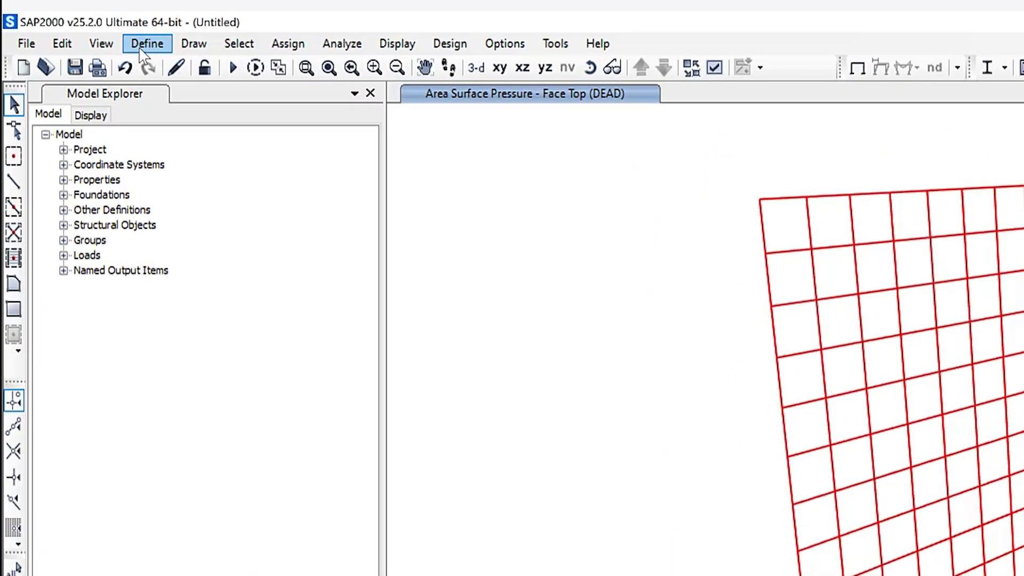
Step: Review the defined joint pattern names, including Hydro, without making changes
{"action": "left_click", "coordinate": [142, 47]}
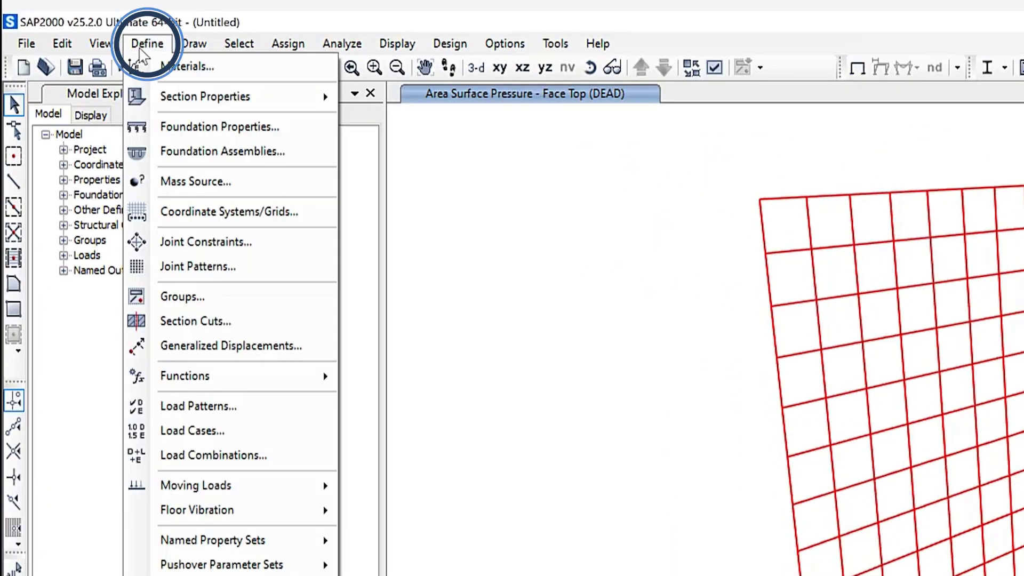
{"action": "left_click", "coordinate": [164, 270]}
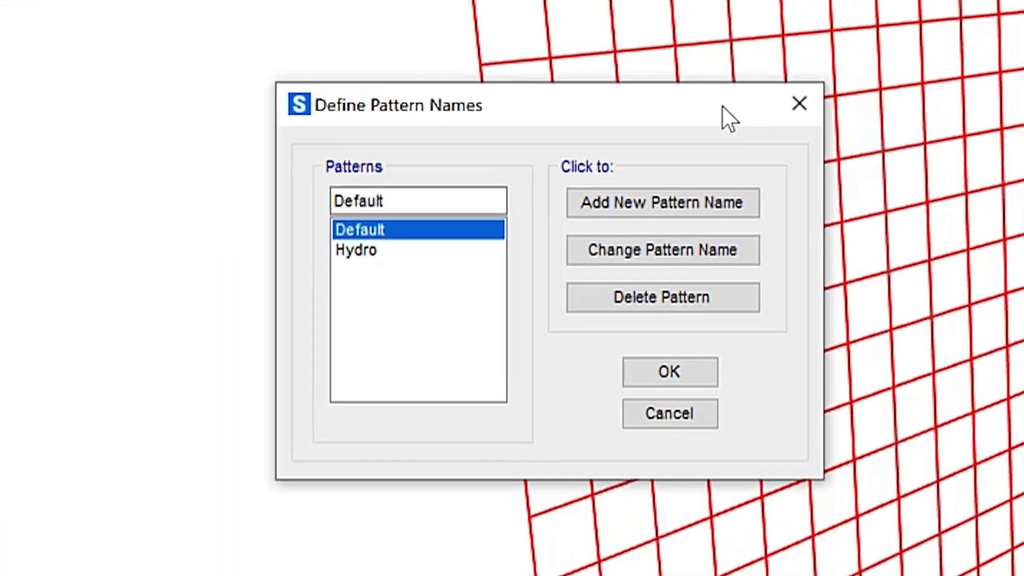
{"action": "left_click", "coordinate": [391, 251]}
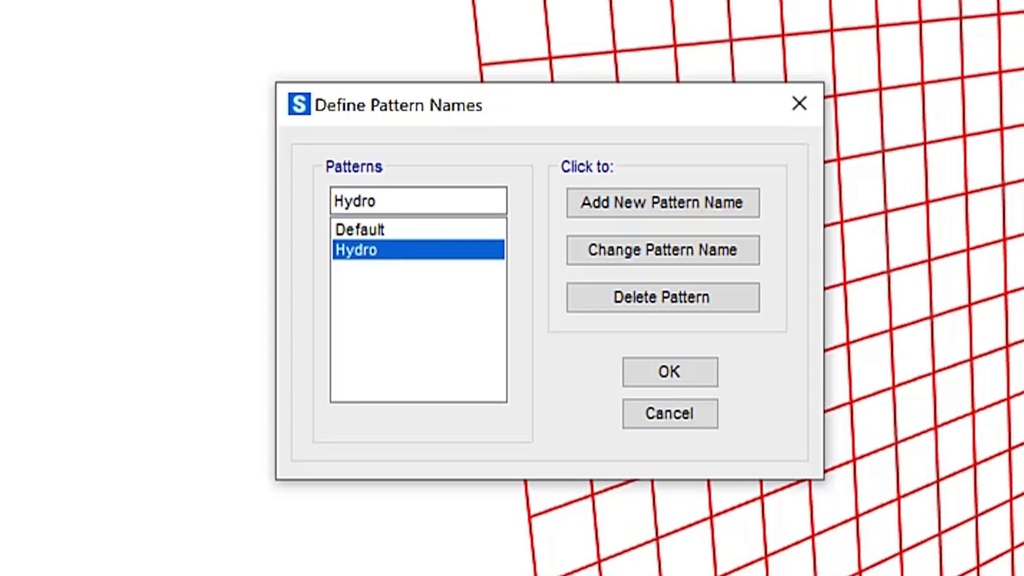
{"action": "left_click", "coordinate": [703, 417]}
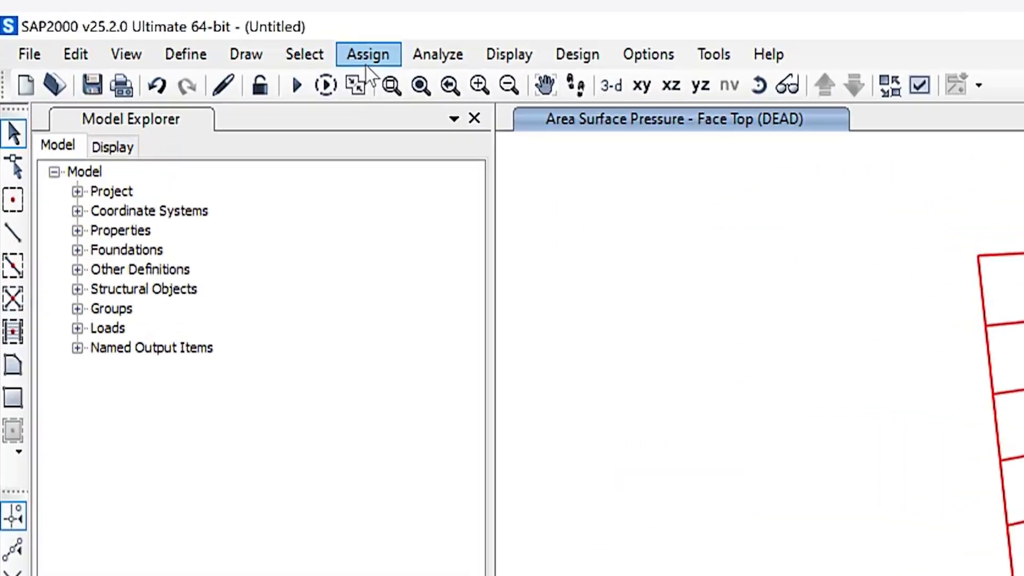
Step: Set the wall's joint pattern method to Z Coordinate at Zero Pressure and Weight per Unit Volume
{"action": "left_click", "coordinate": [368, 55]}
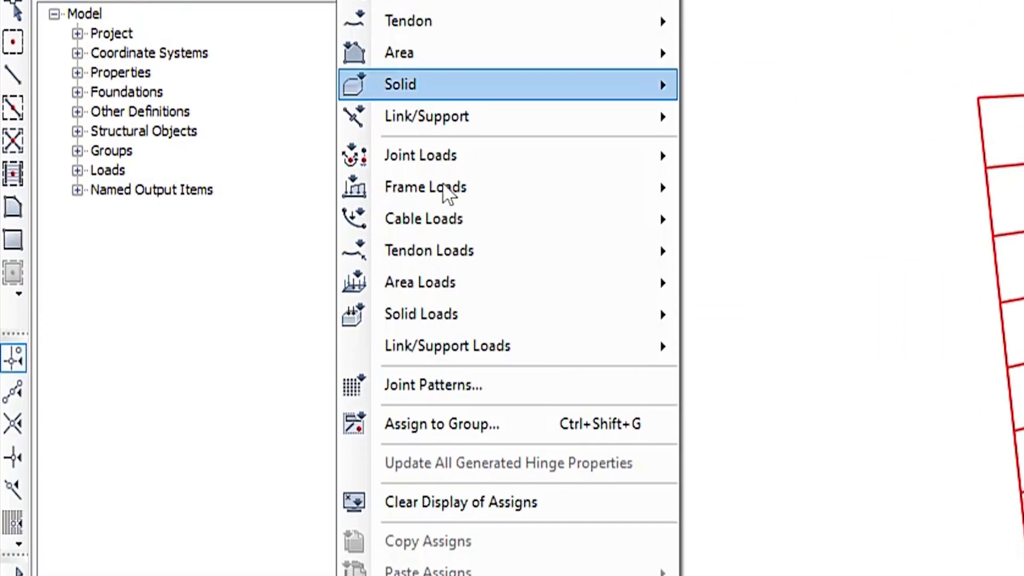
{"action": "left_click", "coordinate": [501, 374]}
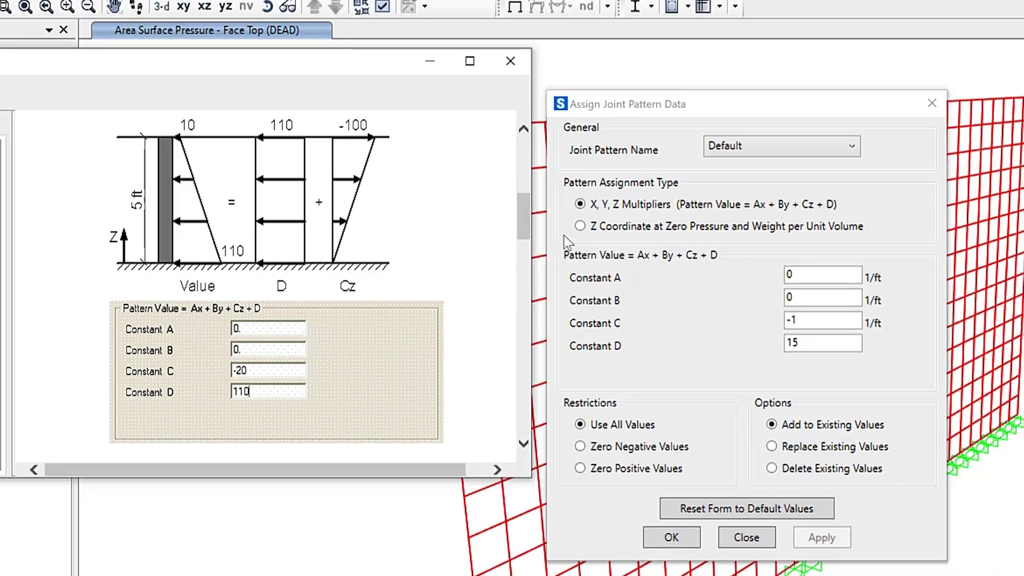
{"action": "left_click", "coordinate": [863, 218]}
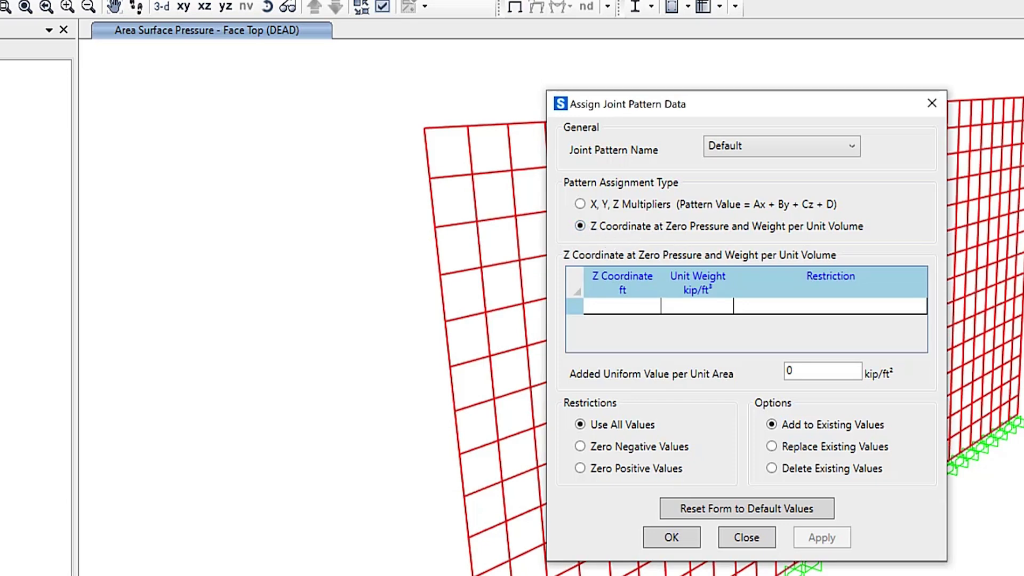
Step: Read the help topic's formula and example for computing zero-pressure joint pattern values
{"action": "key", "text": "alt+Tab"}
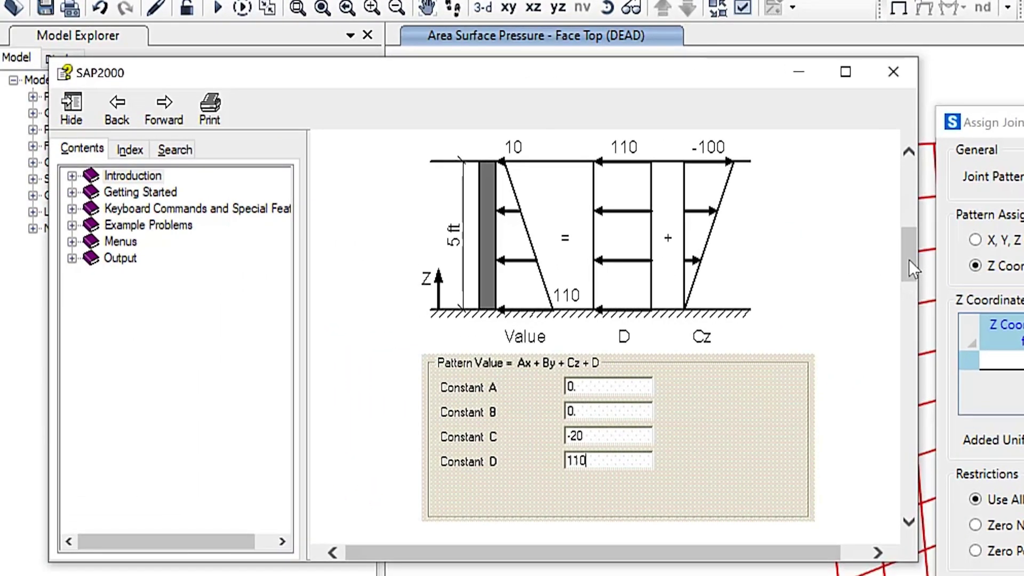
{"action": "left_click_drag", "start_coordinate": [909, 260], "coordinate": [904, 402]}
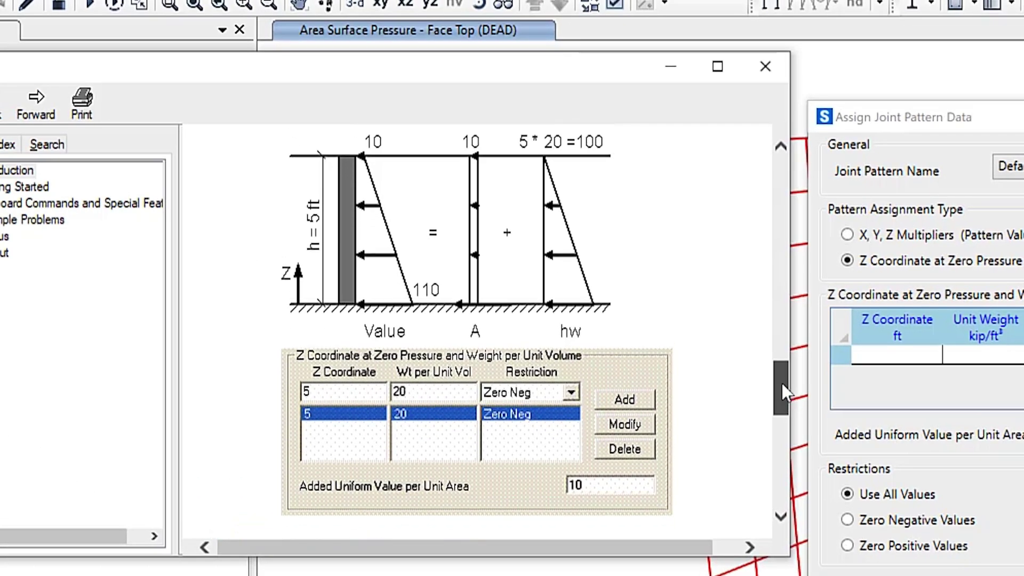
{"action": "left_click_drag", "start_coordinate": [782, 392], "coordinate": [780, 333]}
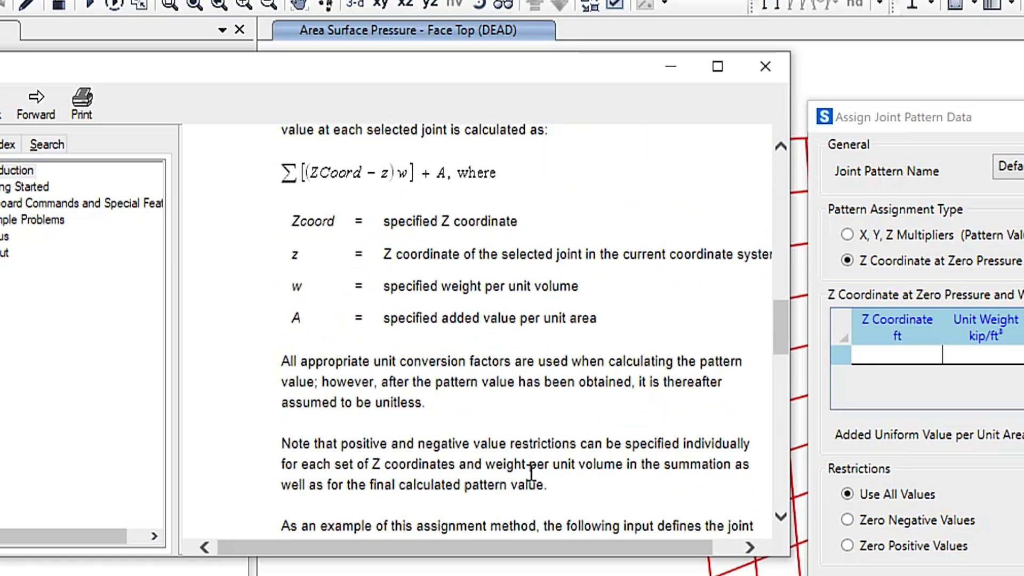
{"action": "left_click_drag", "start_coordinate": [561, 546], "coordinate": [579, 545]}
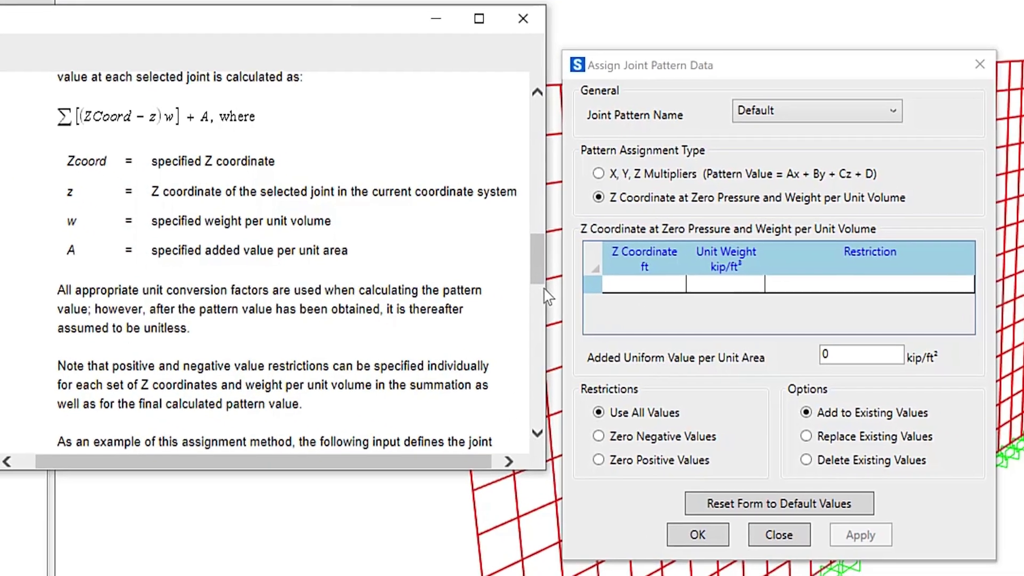
{"action": "scroll", "coordinate": [792, 371], "scroll_direction": "down", "scroll_amount": 5}
Step: Enter a zero-pressure Z coordinate of 5 and unit weight 20 in the first row
{"action": "left_click", "coordinate": [645, 282]}
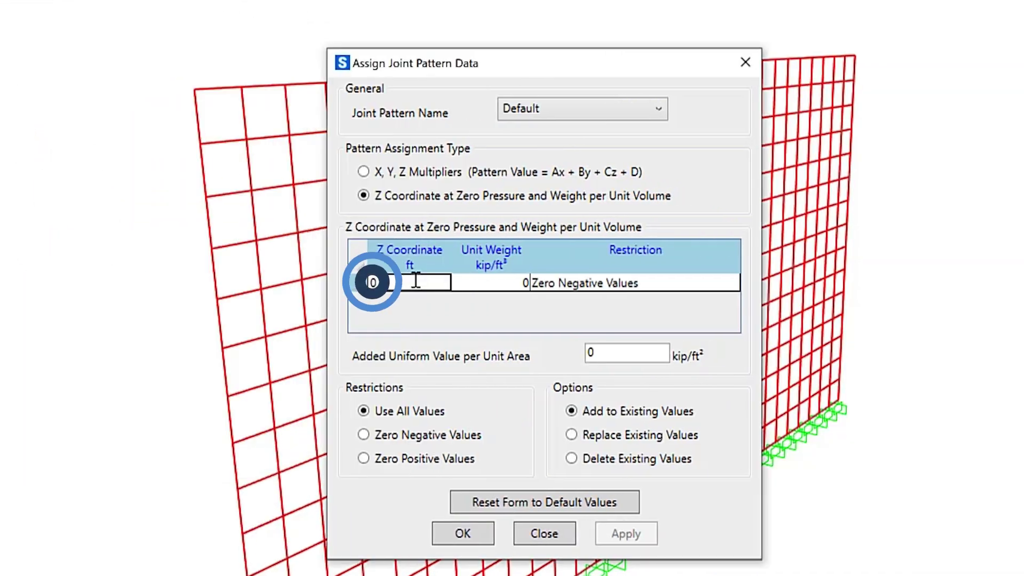
{"action": "type", "text": "5"}
{"action": "key", "text": "Tab"}
{"action": "left_click", "coordinate": [486, 283]}
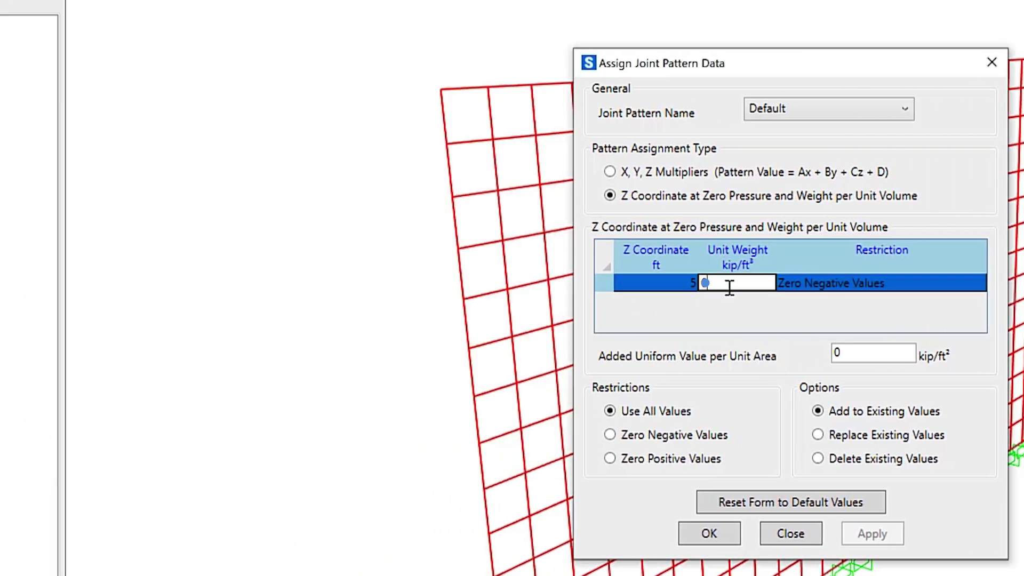
{"action": "left_click", "coordinate": [482, 283]}
{"action": "key", "text": "BackSpace"}
{"action": "type", "text": "20"}
Step: Keep the Zero Negative Values restriction, switch to the X, Y, Z multiplier formula, and confirm
{"action": "left_click", "coordinate": [841, 283]}
{"action": "left_click", "coordinate": [838, 281]}
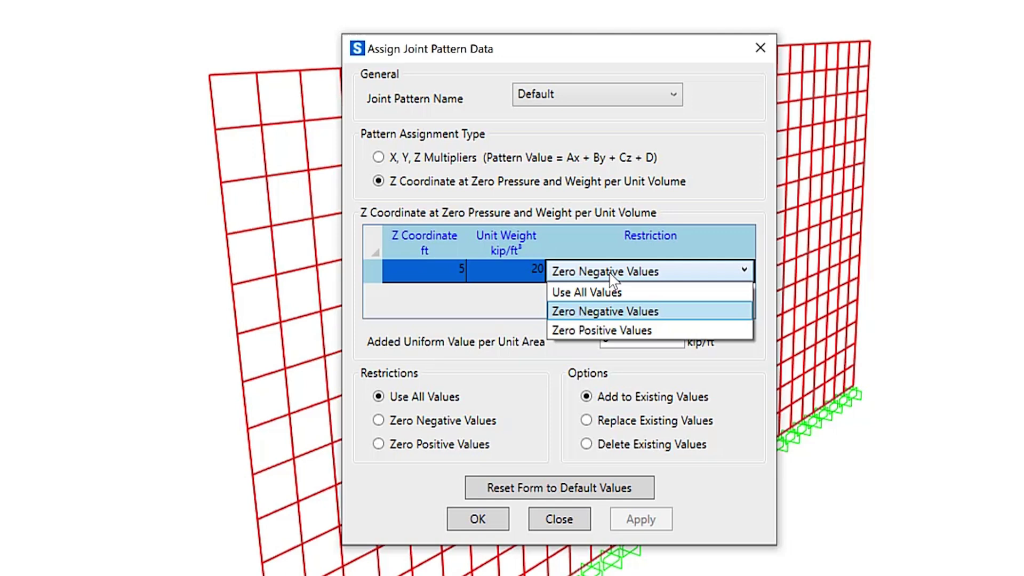
{"action": "left_click", "coordinate": [605, 311]}
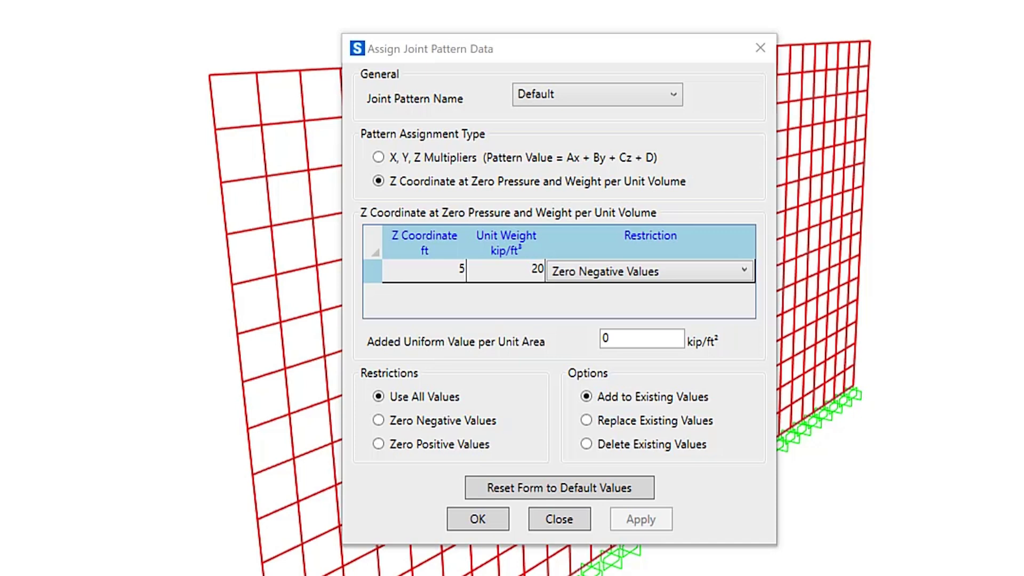
{"action": "left_click", "coordinate": [378, 158]}
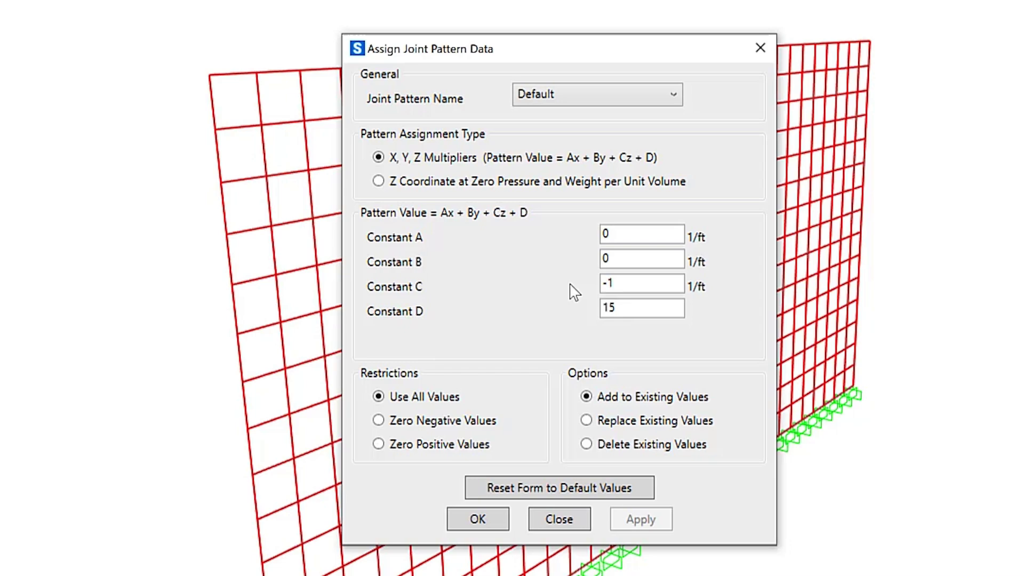
{"action": "left_click", "coordinate": [477, 519]}
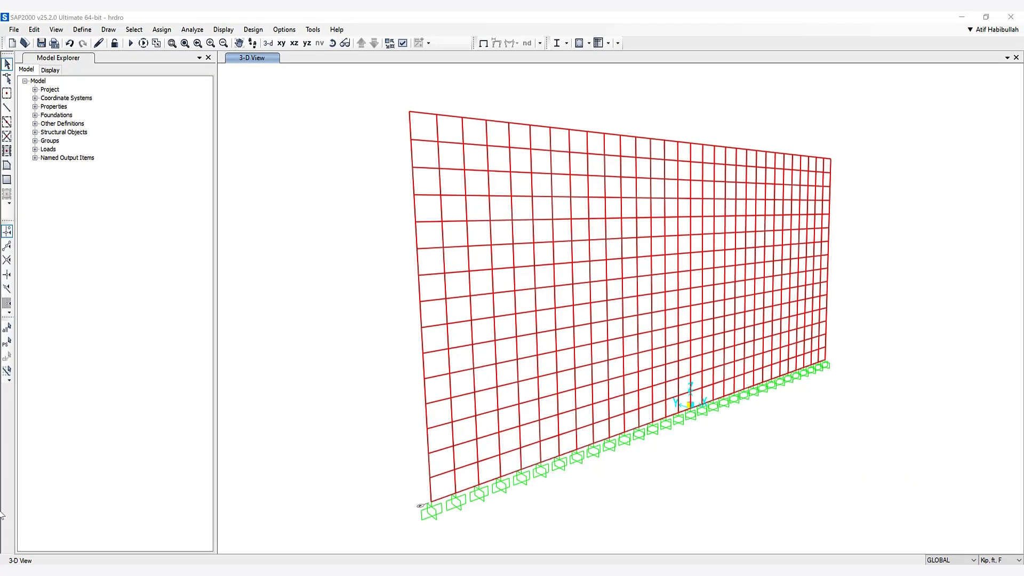
Step: Select the wall mesh and assign the Hydro joint pattern with C = -1 and D = 15
{"action": "left_click_drag", "start_coordinate": [373, 91], "coordinate": [892, 522]}
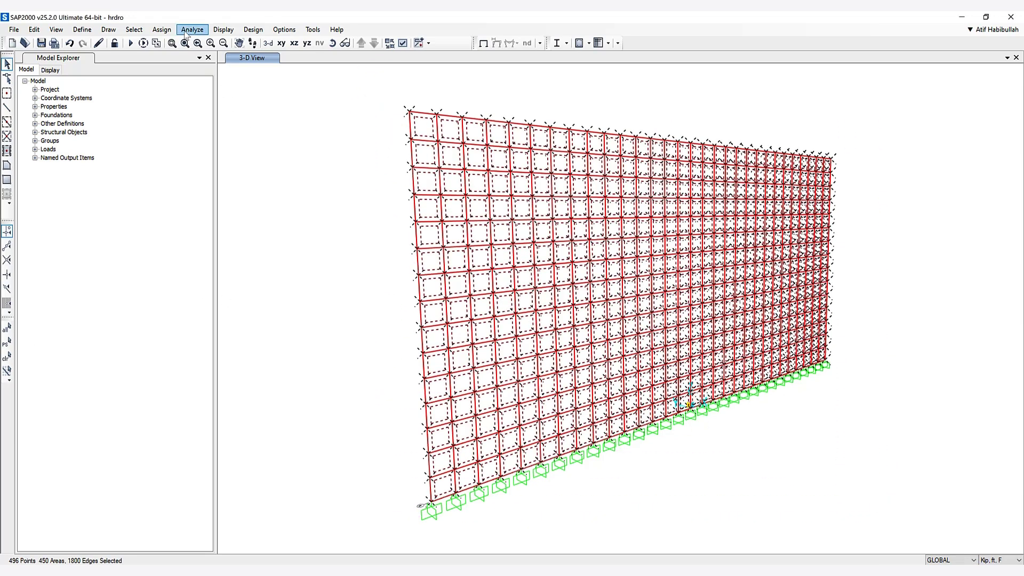
{"action": "left_click", "coordinate": [162, 29]}
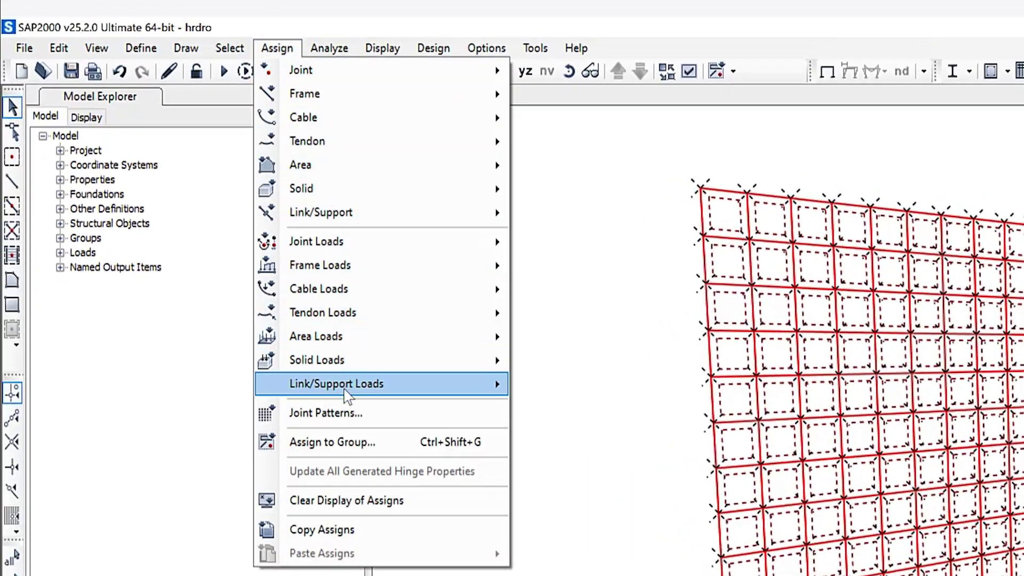
{"action": "left_click", "coordinate": [347, 414]}
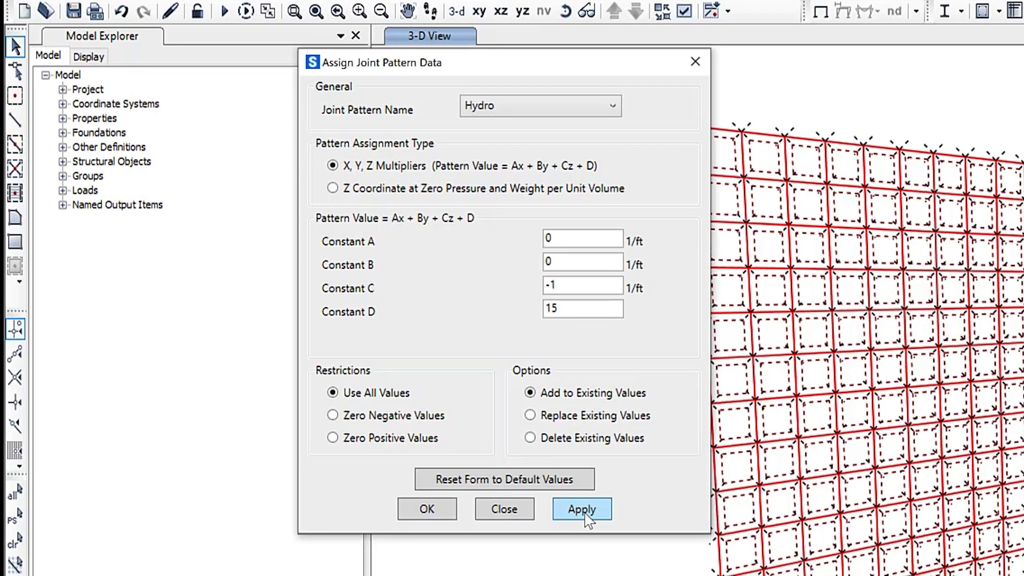
{"action": "left_click", "coordinate": [583, 570]}
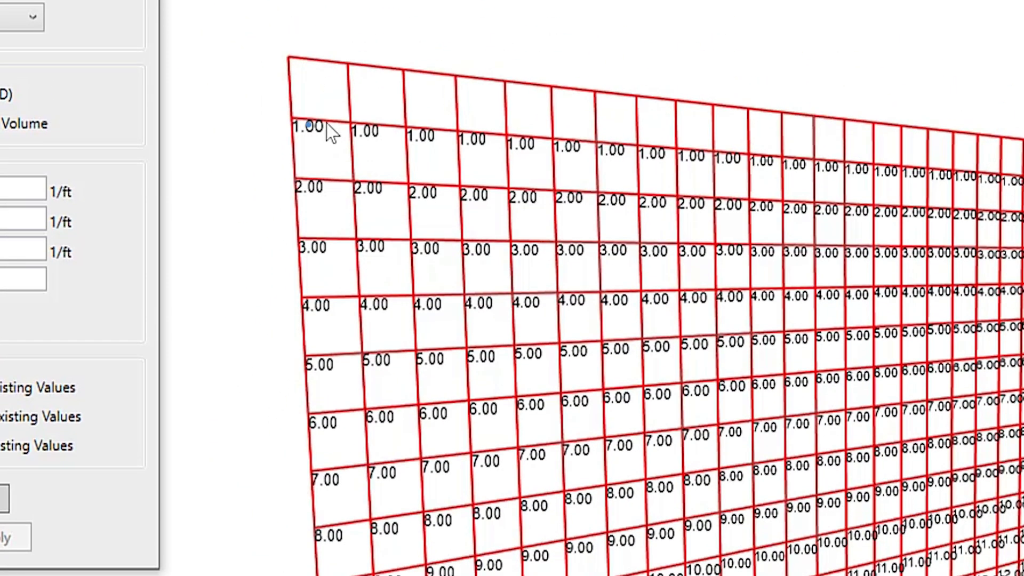
{"action": "left_click", "coordinate": [326, 124]}
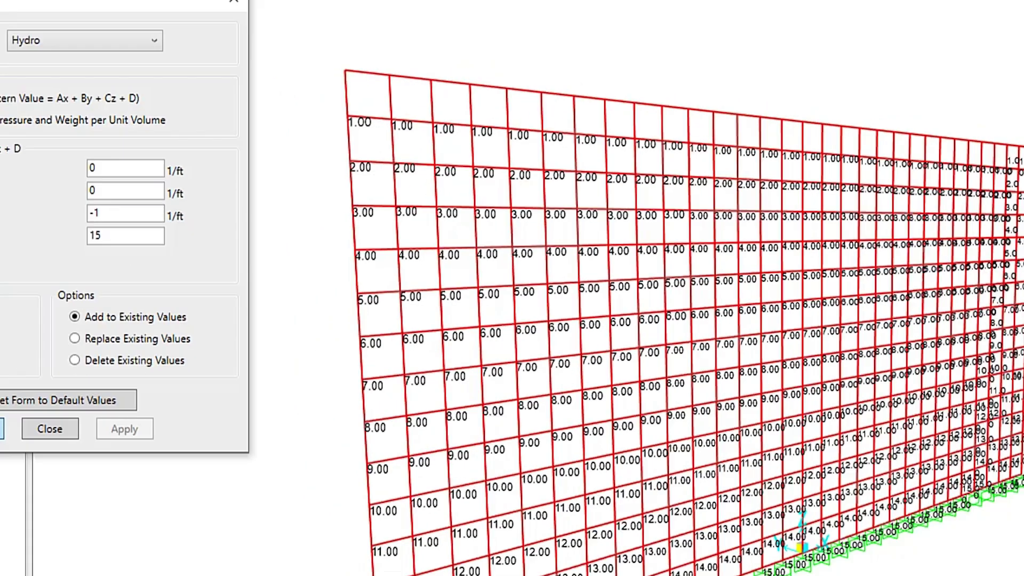
{"action": "left_click", "coordinate": [50, 428]}
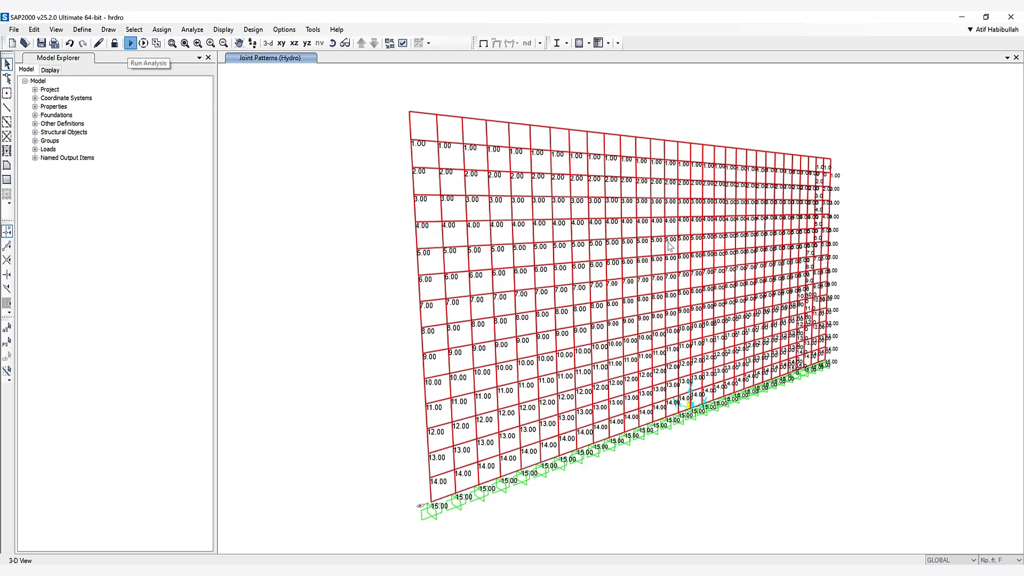
Step: Run the analysis and display the wall's area surface pressure values
{"action": "left_click", "coordinate": [130, 43]}
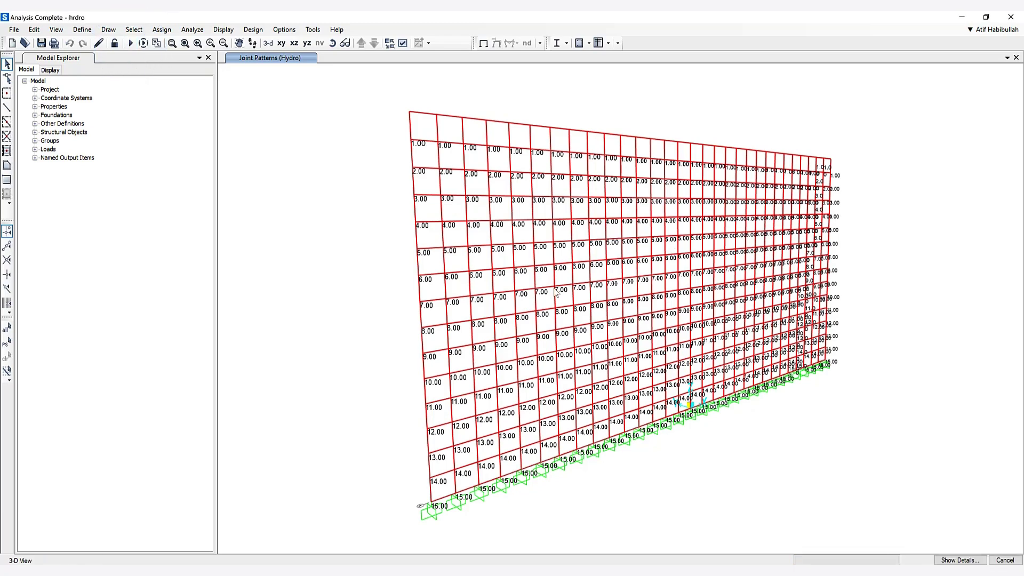
{"action": "left_click", "coordinate": [222, 29]}
{"action": "mouse_move", "coordinate": [273, 94]}
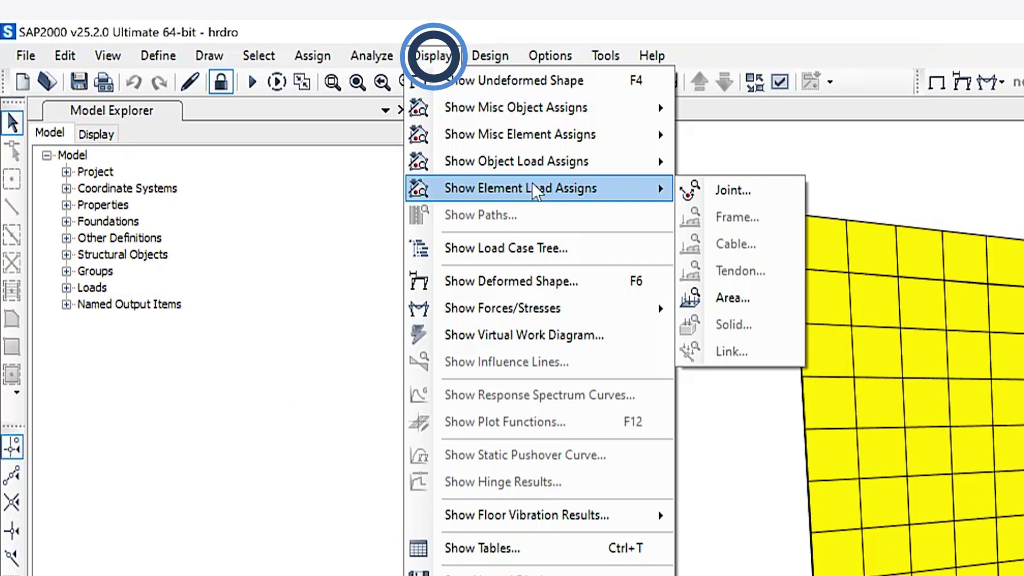
{"action": "left_click", "coordinate": [731, 299]}
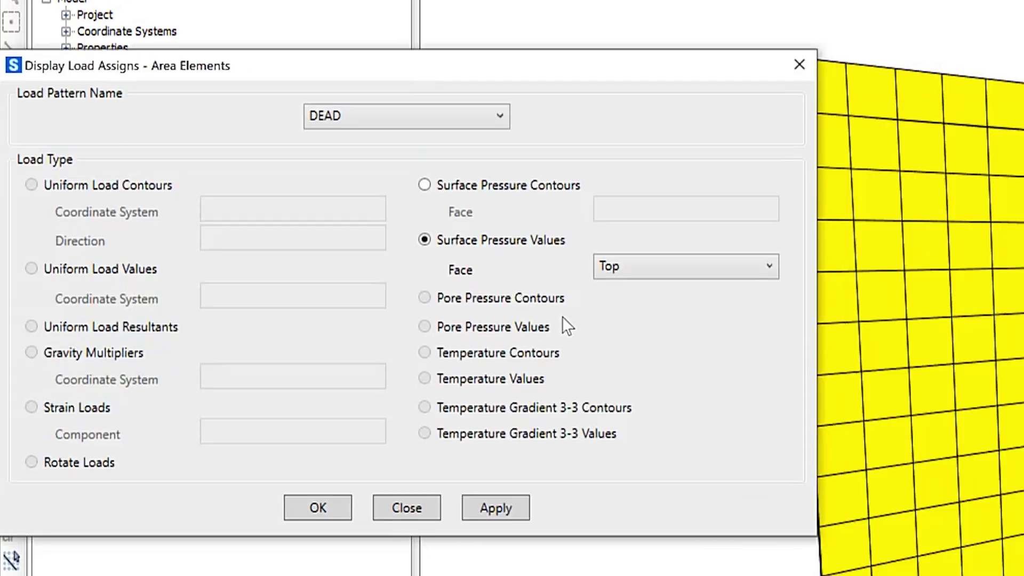
{"action": "left_click", "coordinate": [495, 508]}
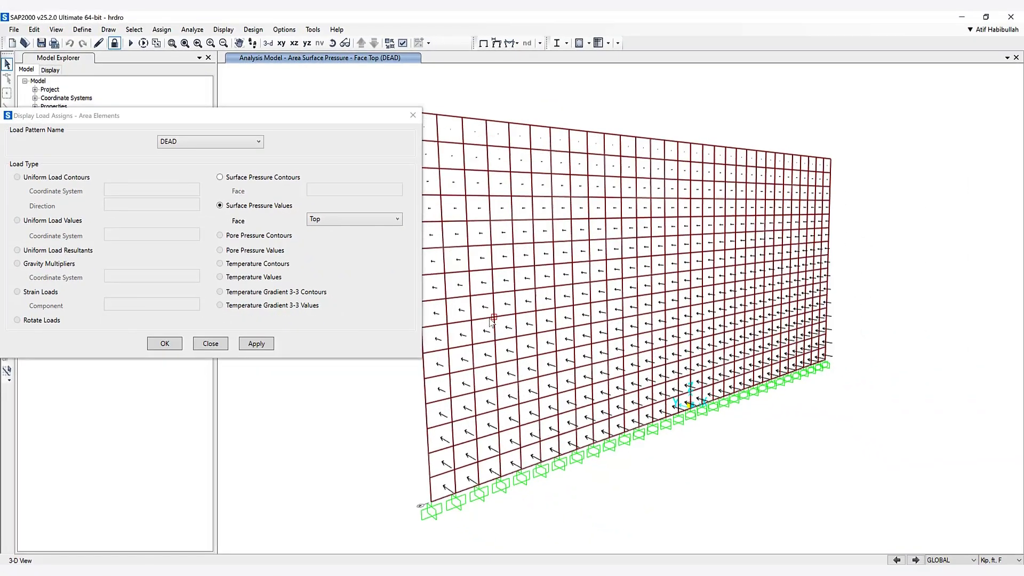
{"action": "middle_click_drag", "start_coordinate": [491, 320], "coordinate": [579, 140], "text": "shift"}
{"action": "scroll", "coordinate": [545, 332], "scroll_direction": "up", "scroll_amount": 8}
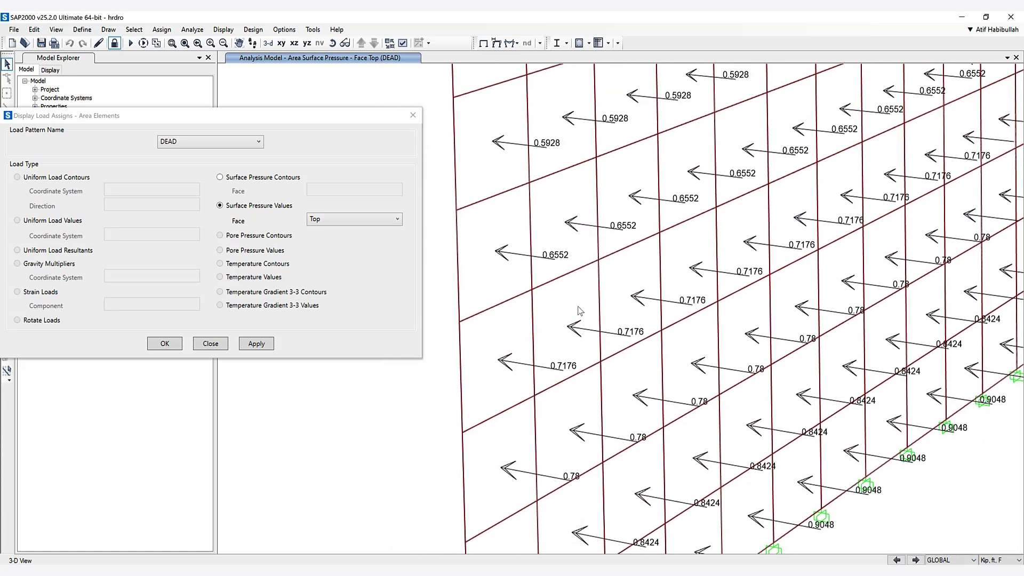
{"action": "middle_click_drag", "start_coordinate": [579, 309], "coordinate": [582, 193], "text": "shift"}
{"action": "middle_click_drag", "start_coordinate": [582, 298], "coordinate": [581, 252]}
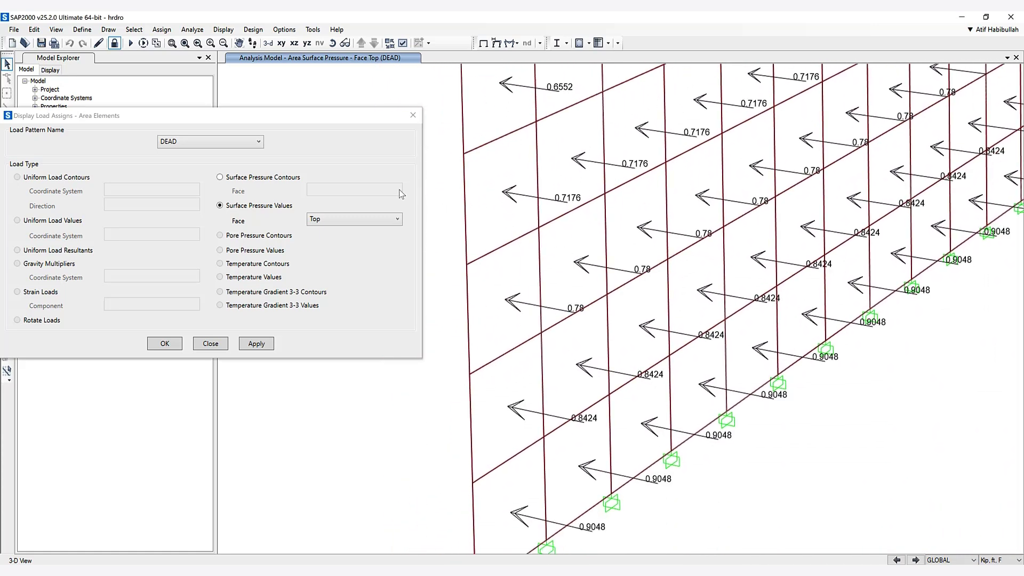
Step: Show the DEAD surface pressure as contours, with a legend from 0 to 936 E-3
{"action": "left_click", "coordinate": [220, 206]}
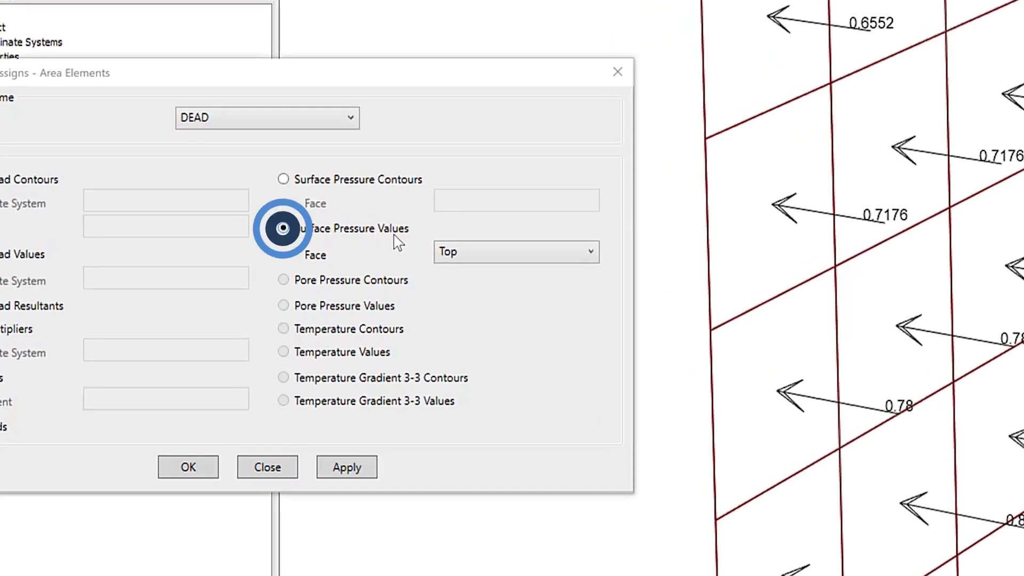
{"action": "left_click", "coordinate": [351, 180]}
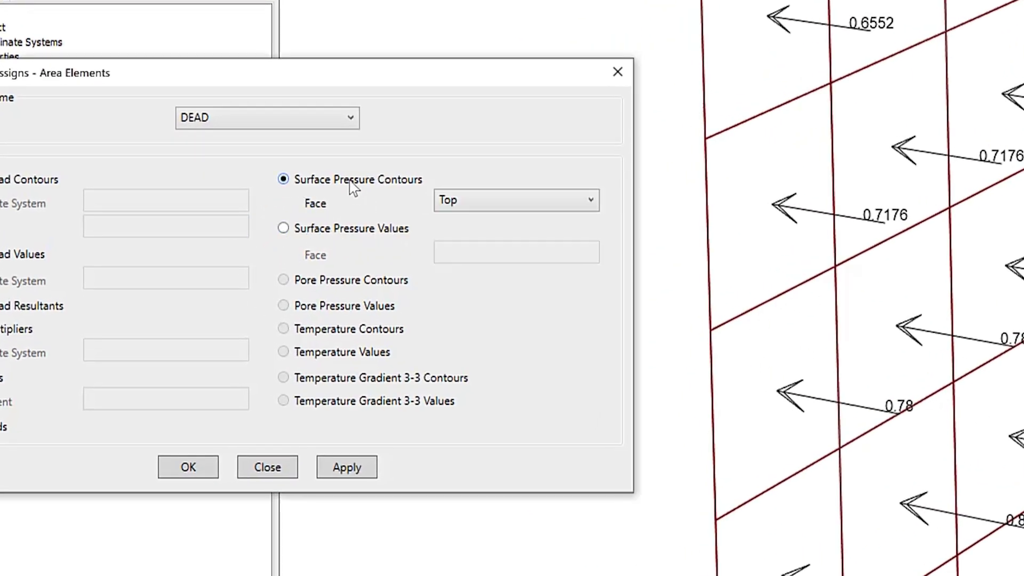
{"action": "left_click", "coordinate": [368, 472]}
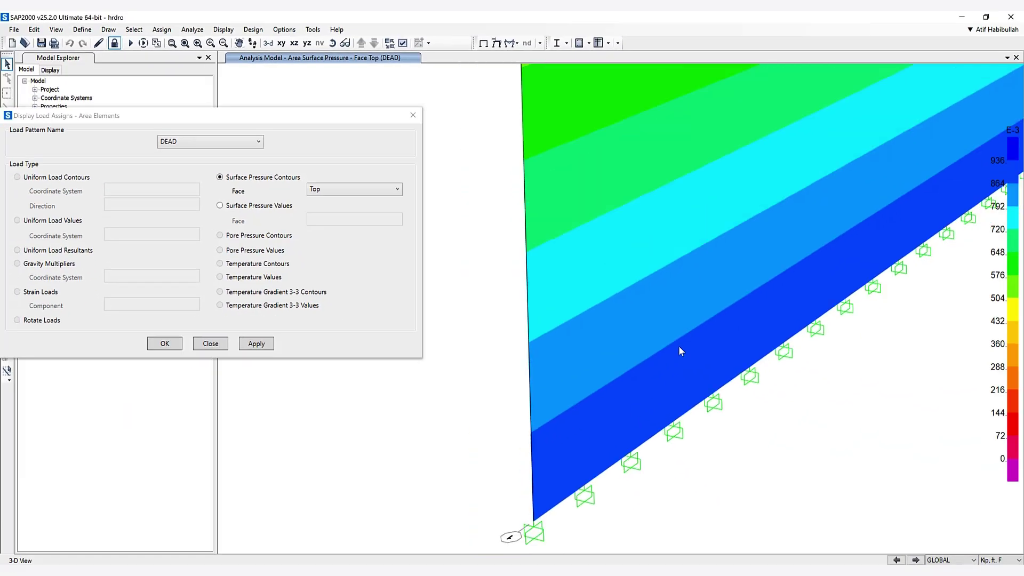
{"action": "scroll", "coordinate": [680, 348], "scroll_direction": "down", "scroll_amount": 4}
{"action": "middle_click_drag", "start_coordinate": [708, 318], "coordinate": [598, 360], "text": "shift"}
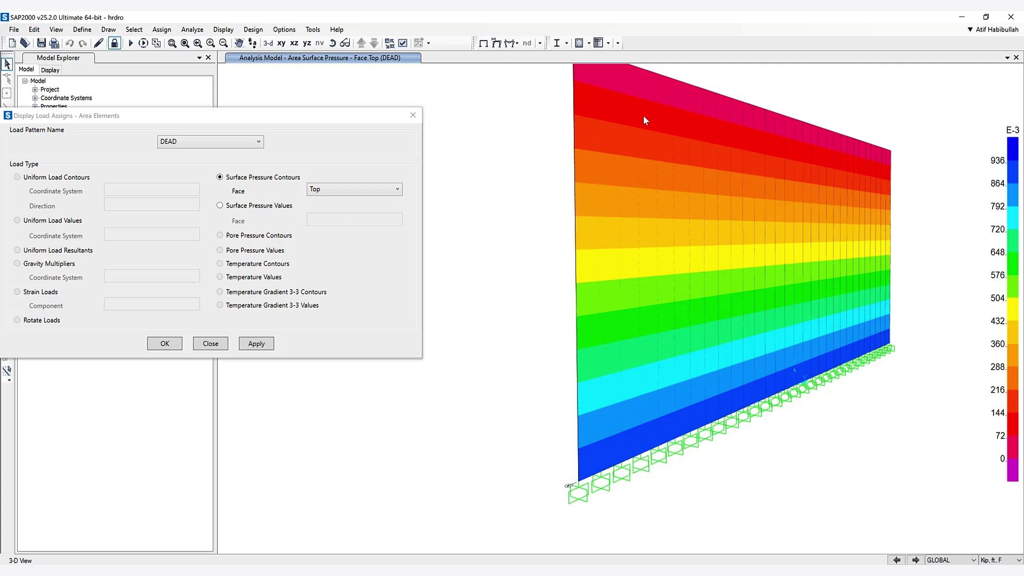
{"action": "left_click", "coordinate": [633, 91]}
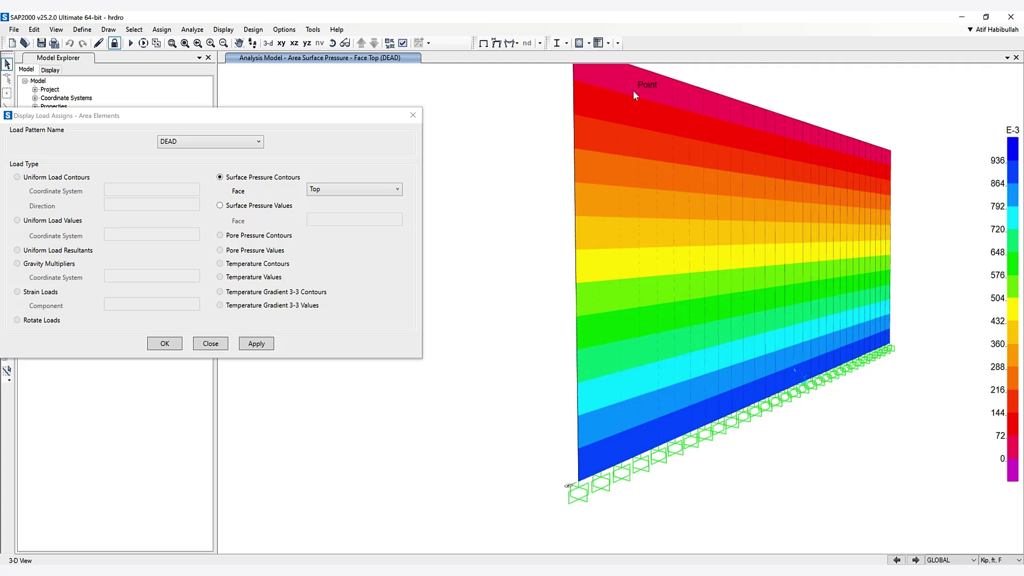